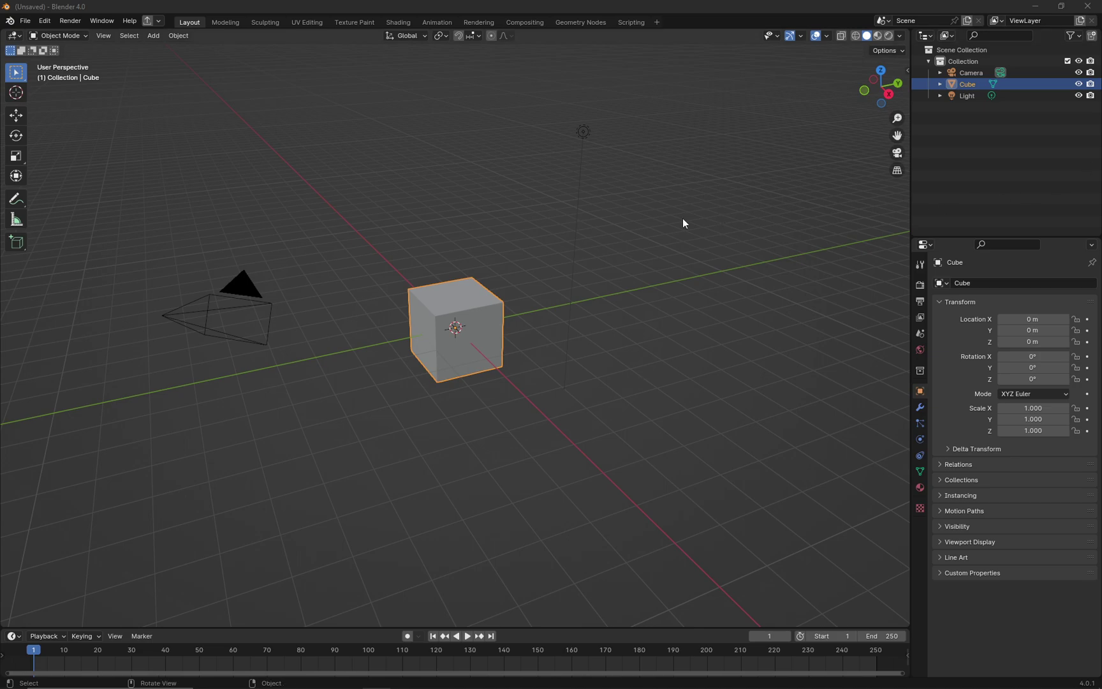
Use an Environment Texture as the world background colour and load kloppenheim_06_puresky_2k.hdr from the HDRI folder
left_click(919, 351)
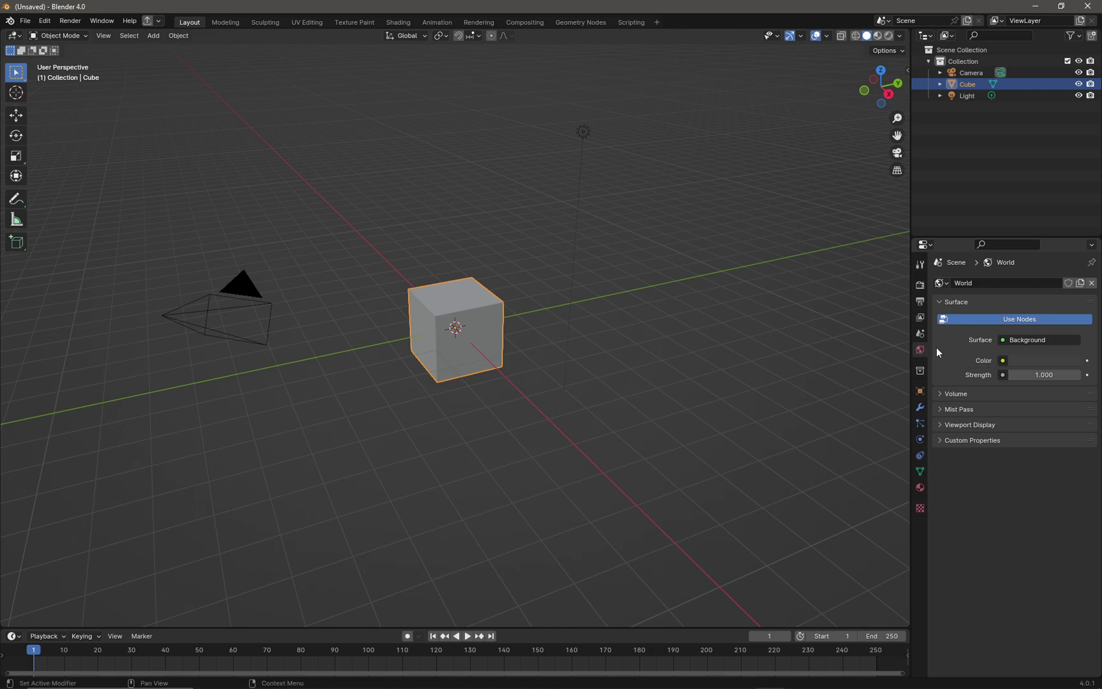
left_click(1003, 360)
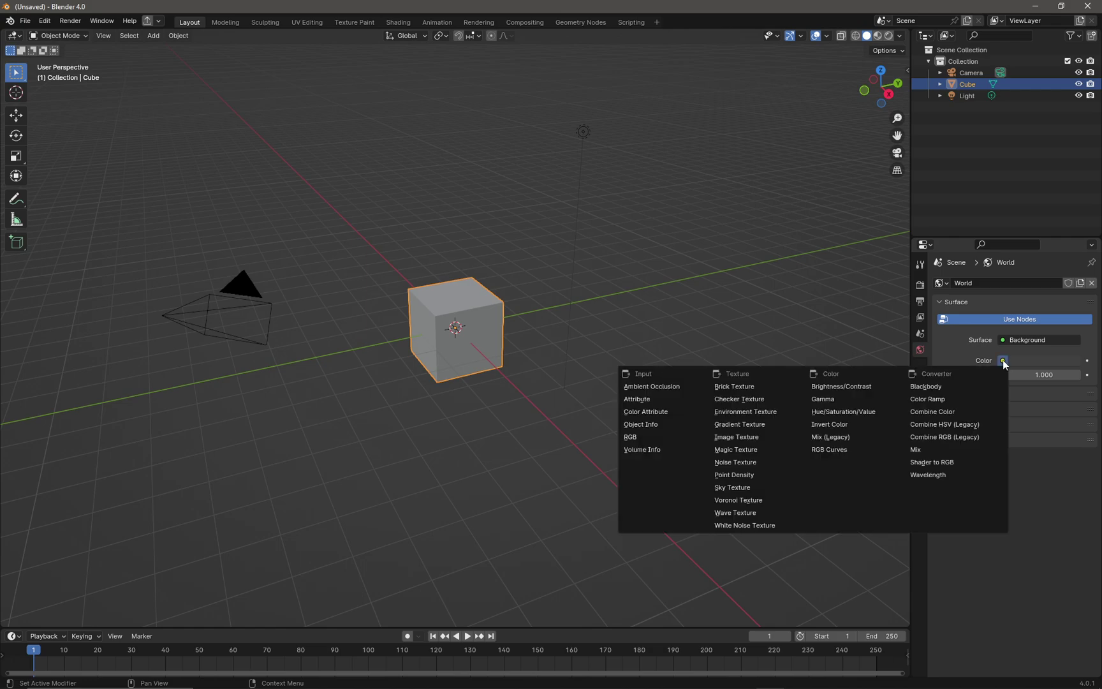
left_click(757, 412)
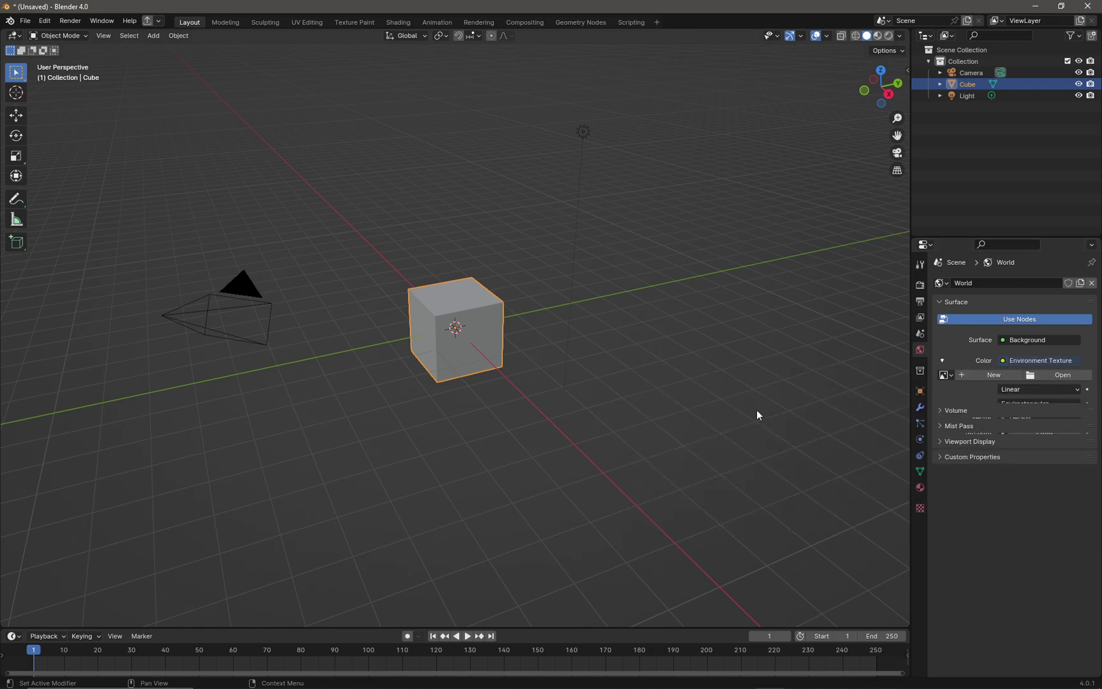
left_click(1051, 375)
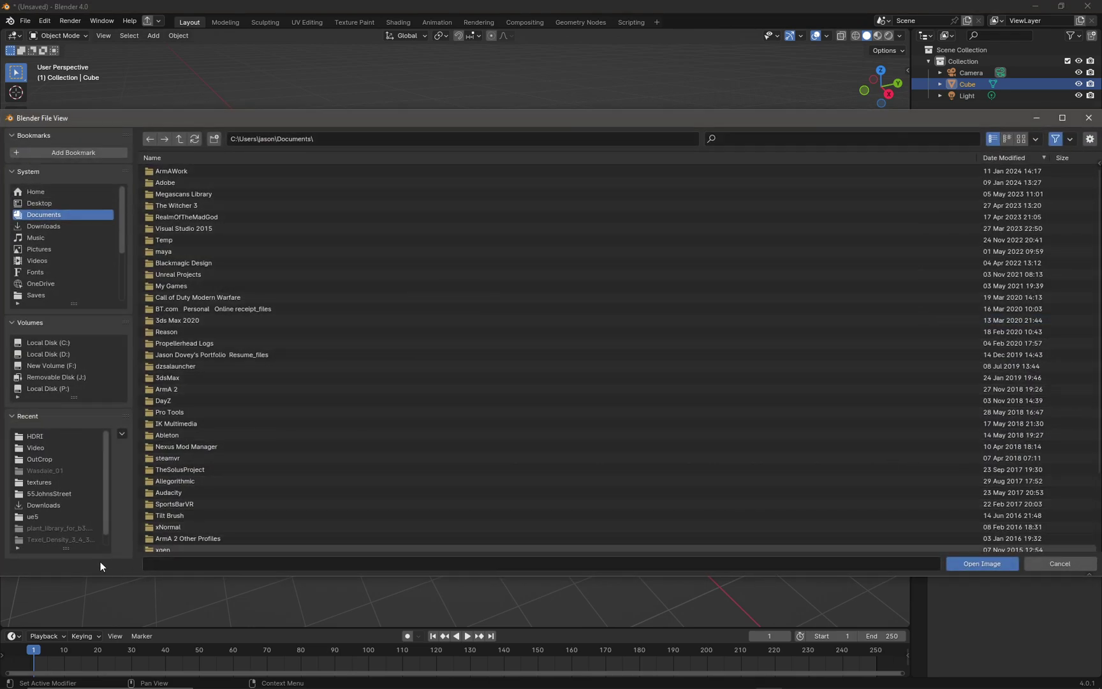
left_click(48, 436)
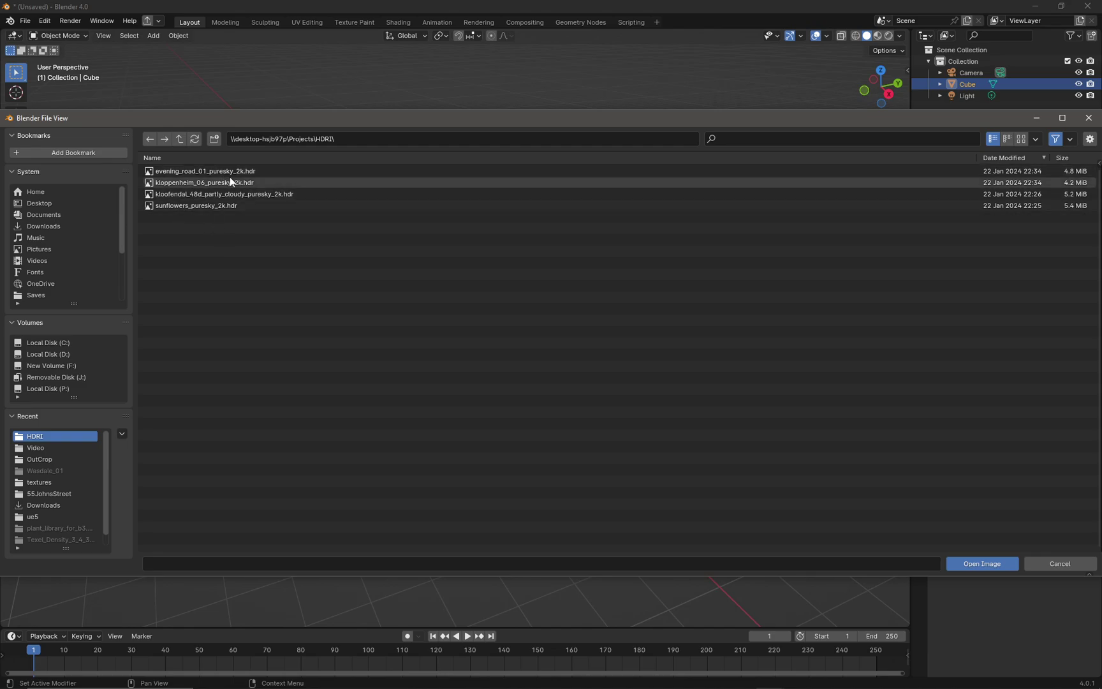
double_click(203, 183)
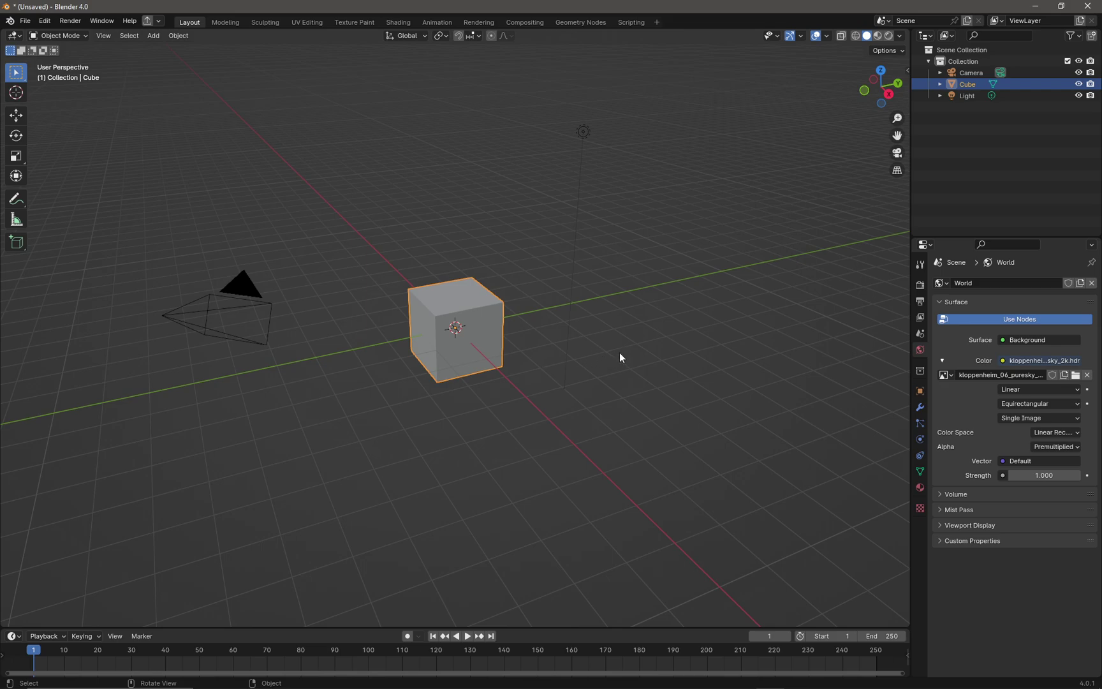
Display the viewport in Material Preview shading with Scene World lighting enabled
key("z")
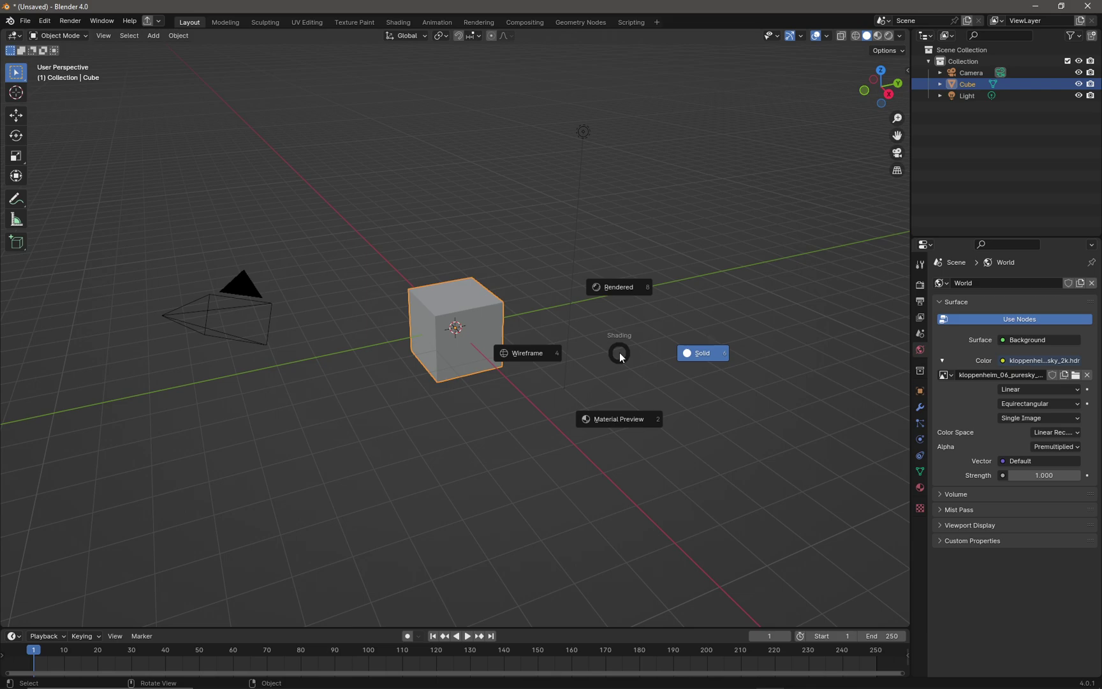
left_click(616, 419)
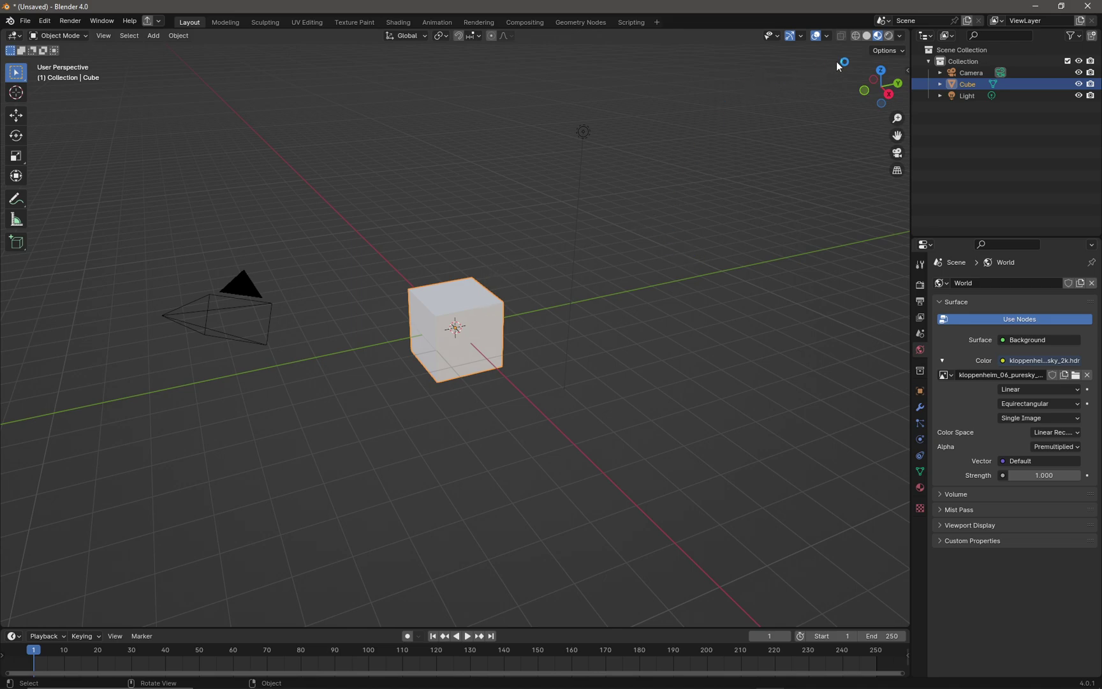
left_click(900, 36)
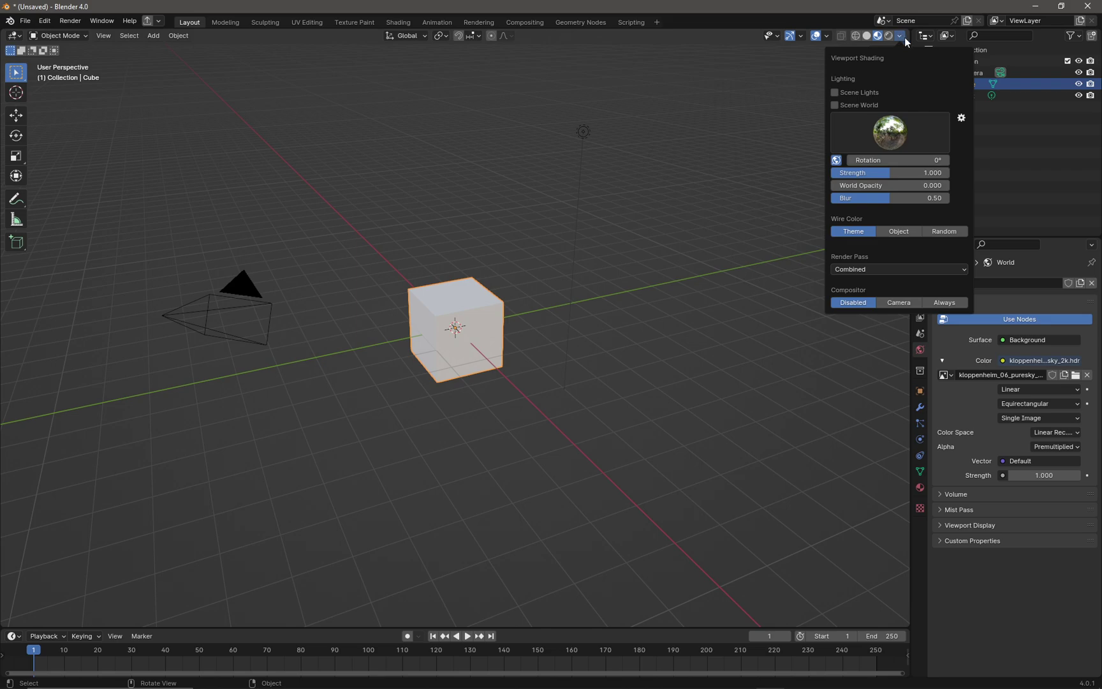
left_click(835, 105)
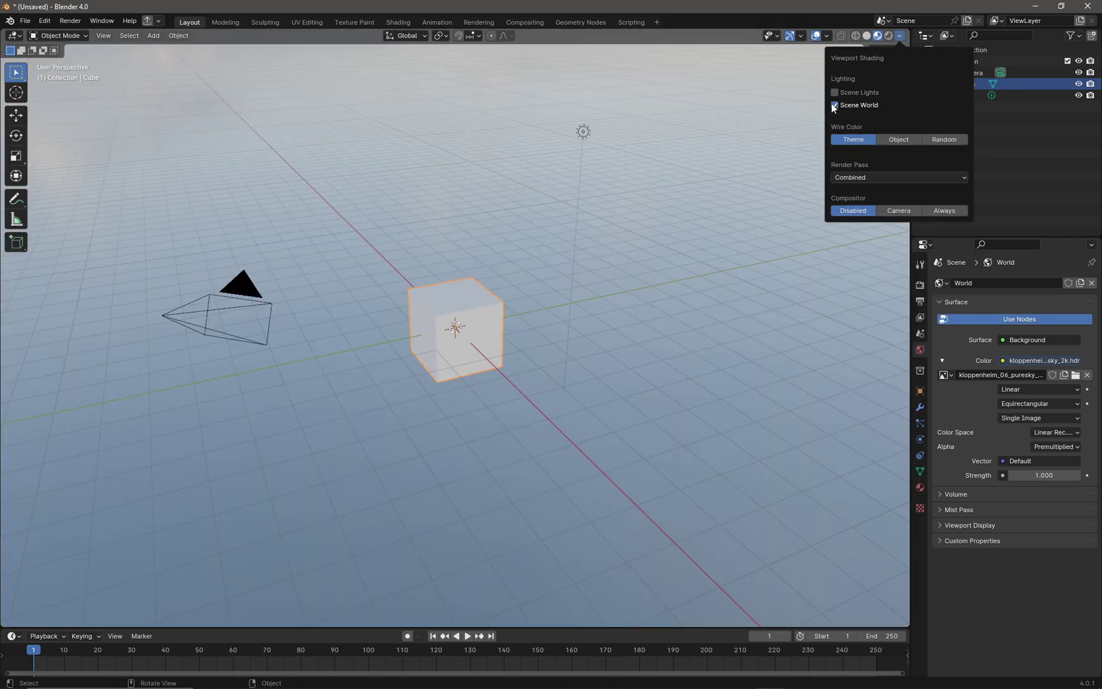
Raise the cube along the Z axis until its base rests on the grid floor
mouse_move(525, 218)
middle_mouse_down()
mouse_move(531, 204)
mouse_move(498, 182)
mouse_move(576, 201)
middle_mouse_up()
scroll(496, 183, "up", 2)
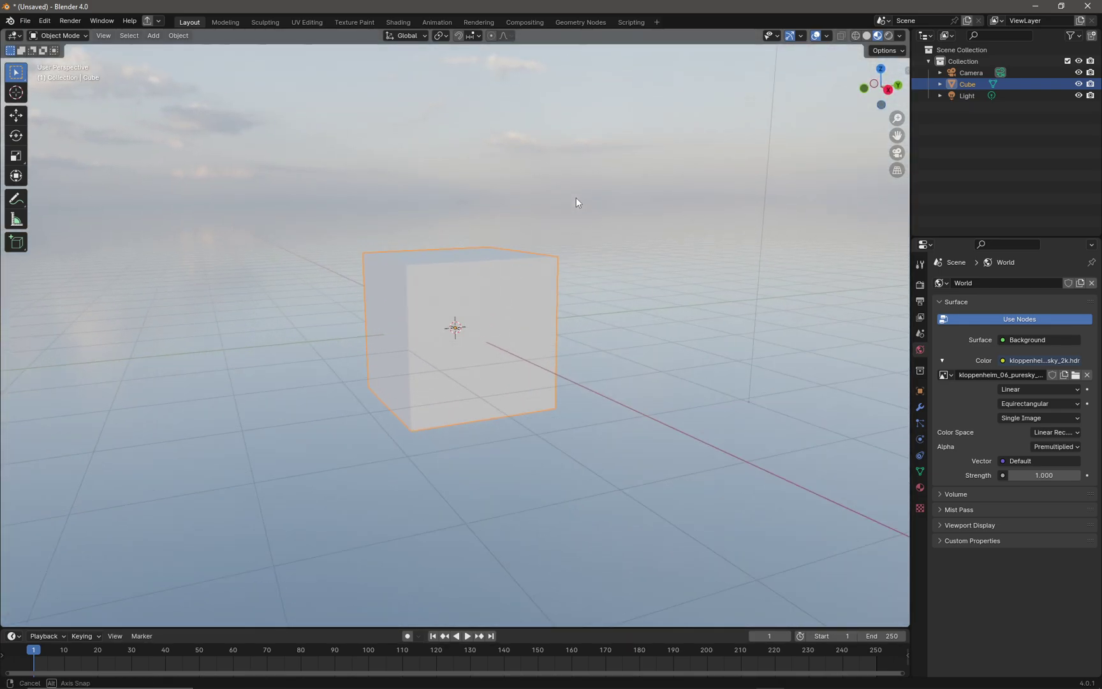
scroll(560, 210, "up", 1)
key("z")
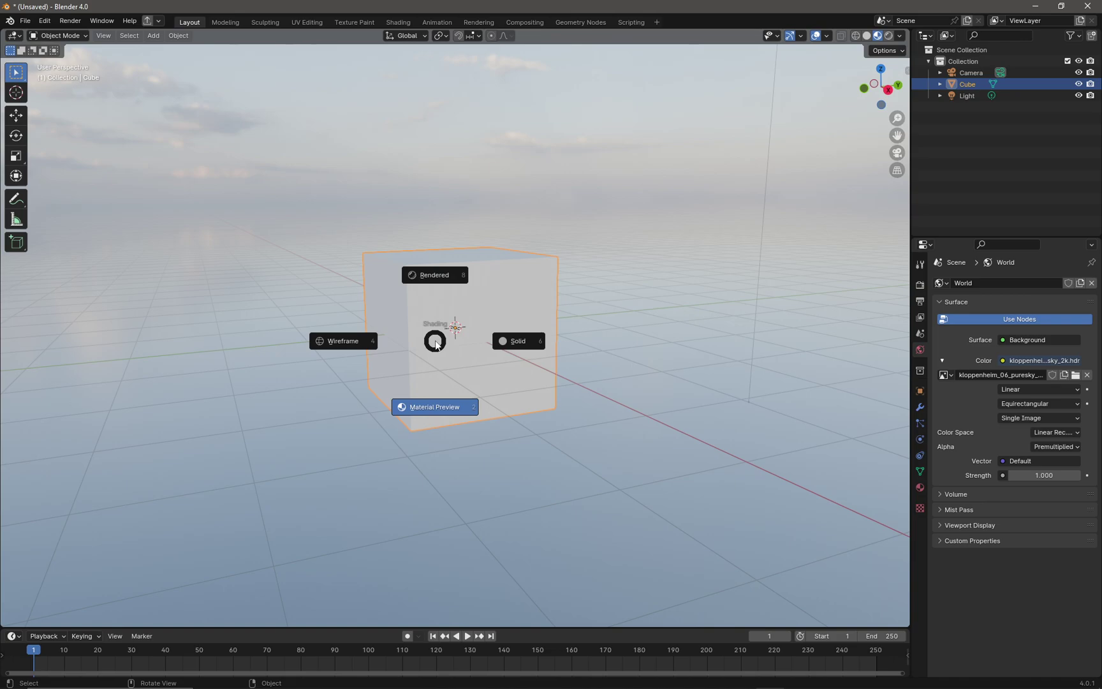
left_click(436, 344)
key("g")
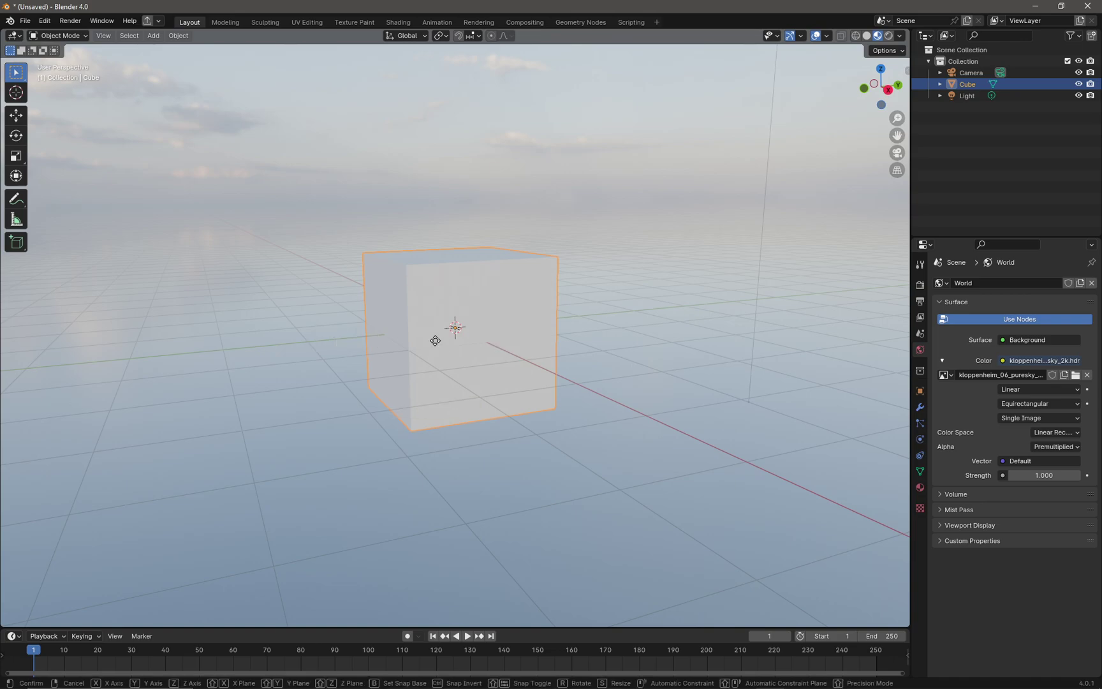
key("z")
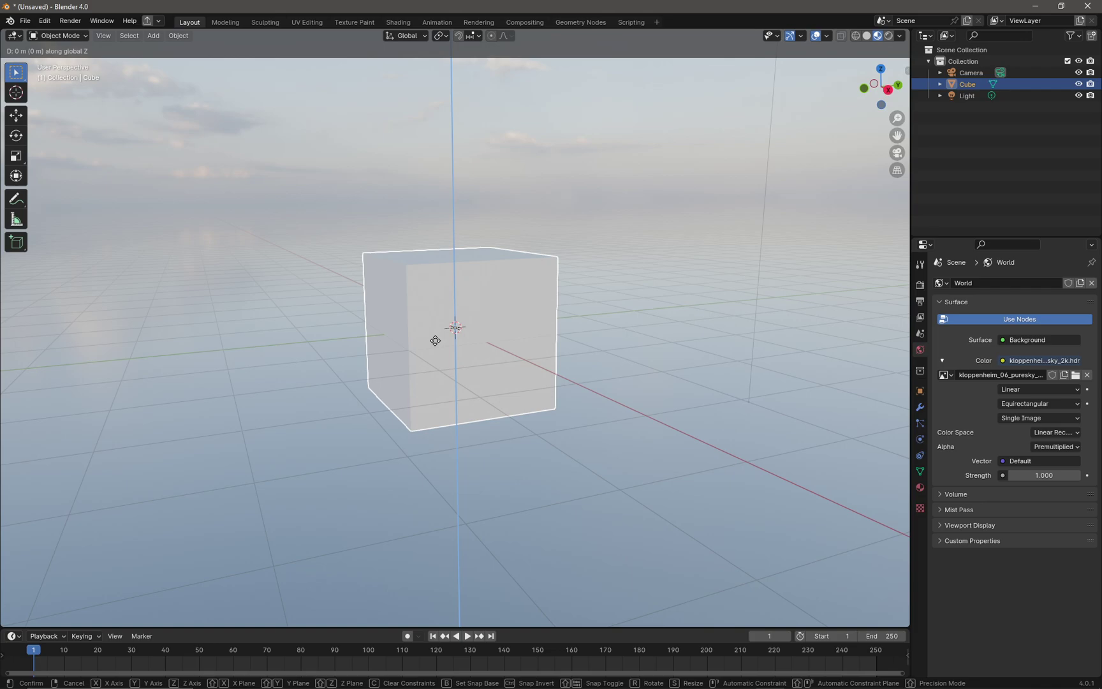
left_click(437, 339)
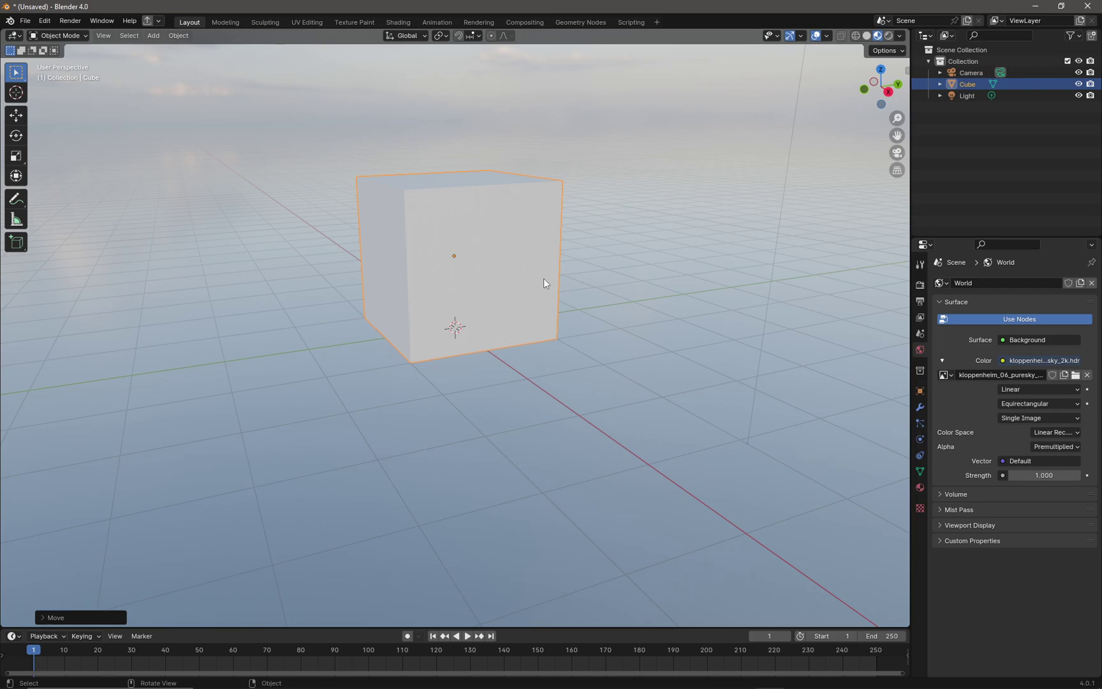
Add a plane mesh under the cube and scale it up about 8.5 times as a ground surface
key("shift+a")
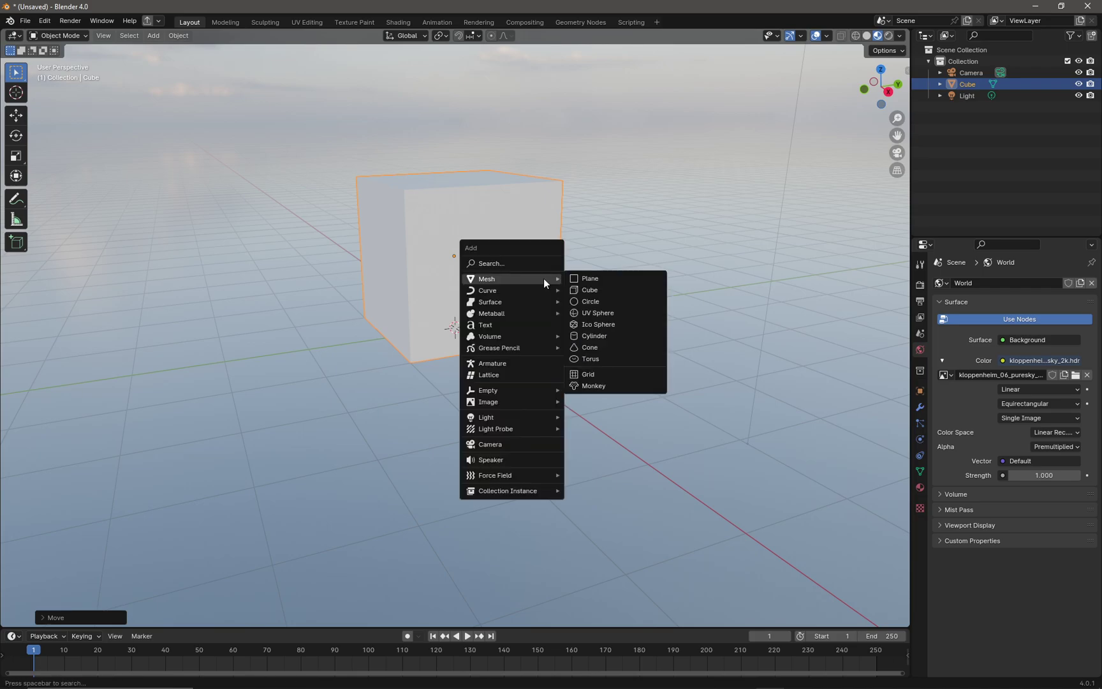
left_click(595, 280)
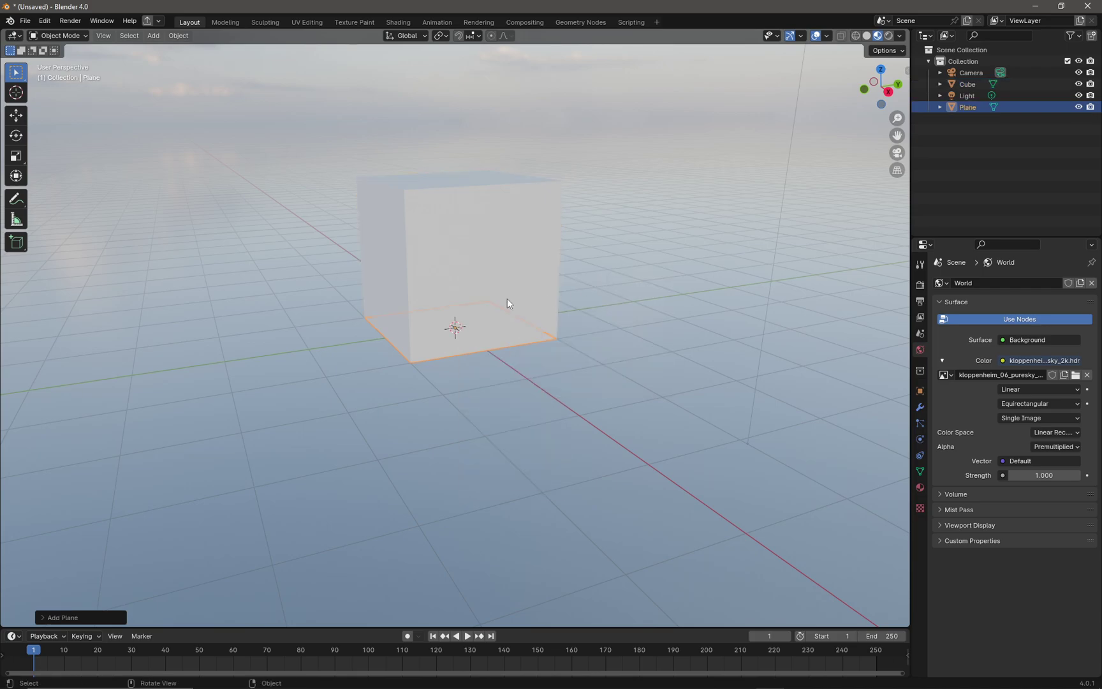
scroll(600, 289, "down", 3)
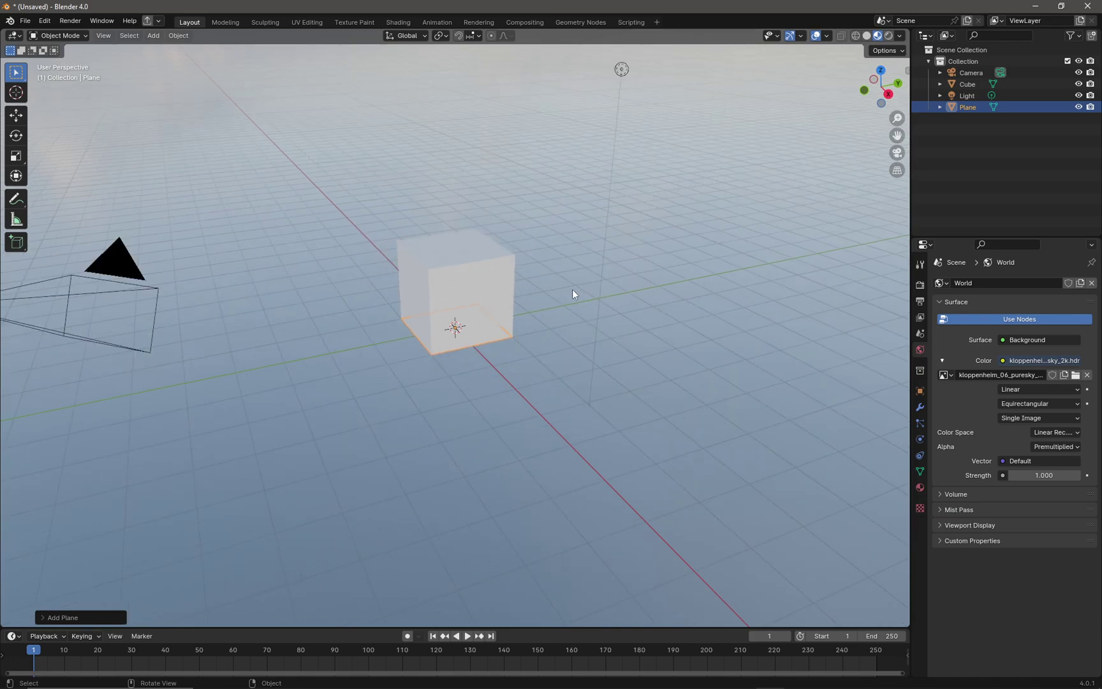
key("s")
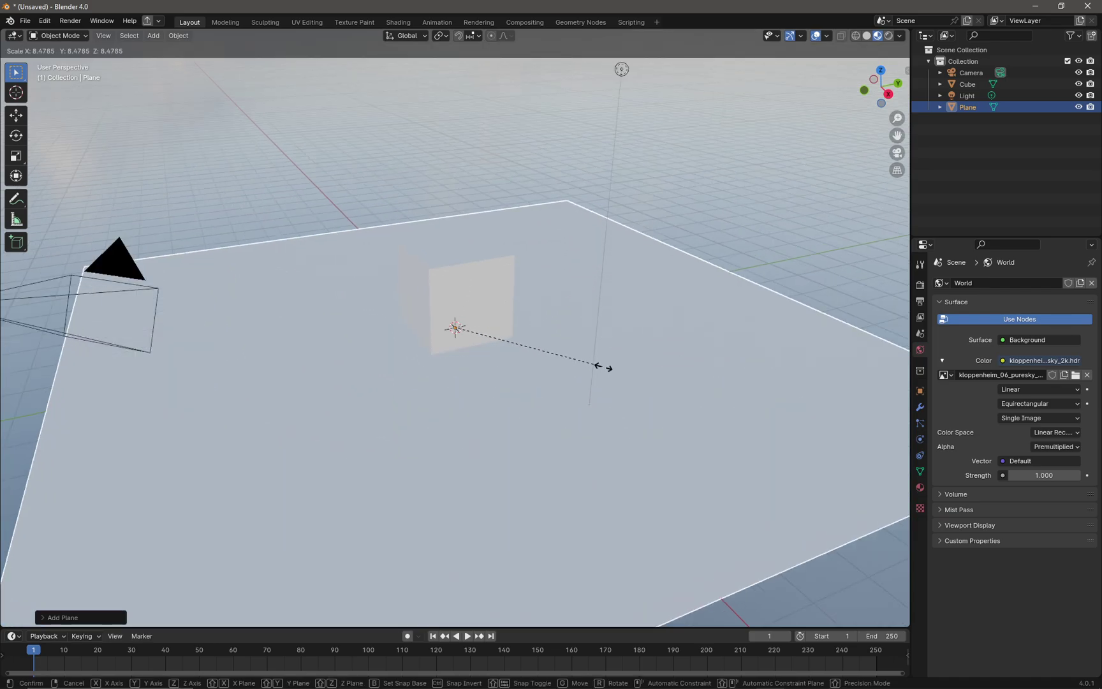
left_click(599, 368)
middle_click_drag(541, 359, 549, 322)
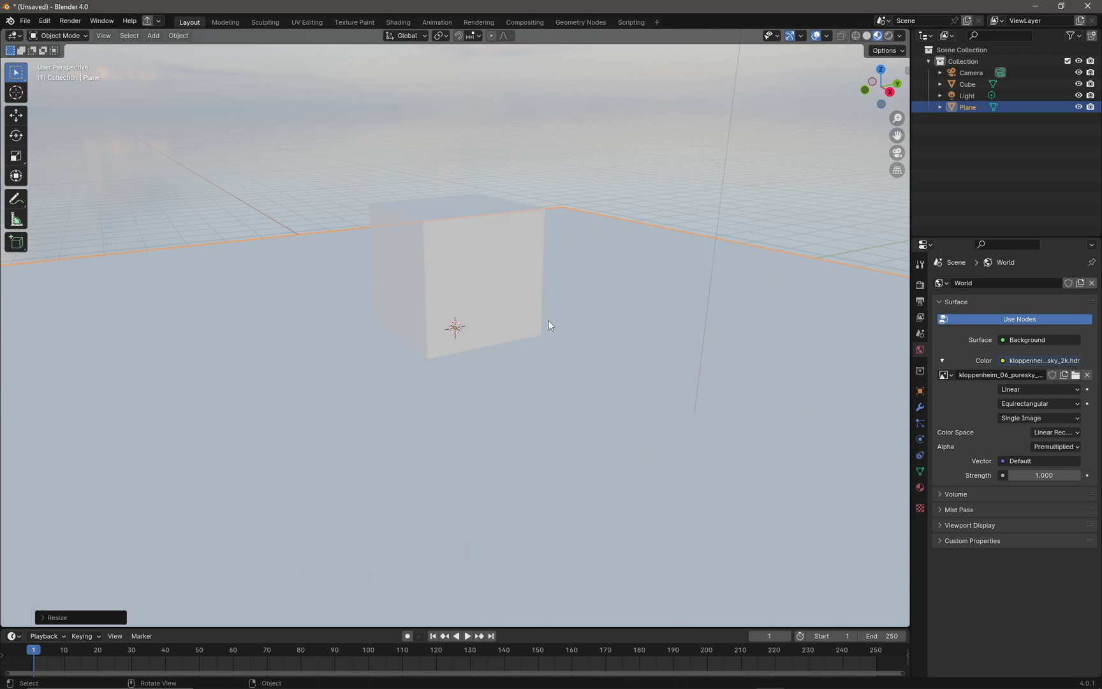
Deselect the plane and switch the viewport to Rendered shading
left_click(611, 245)
middle_click_drag(610, 242, 579, 258)
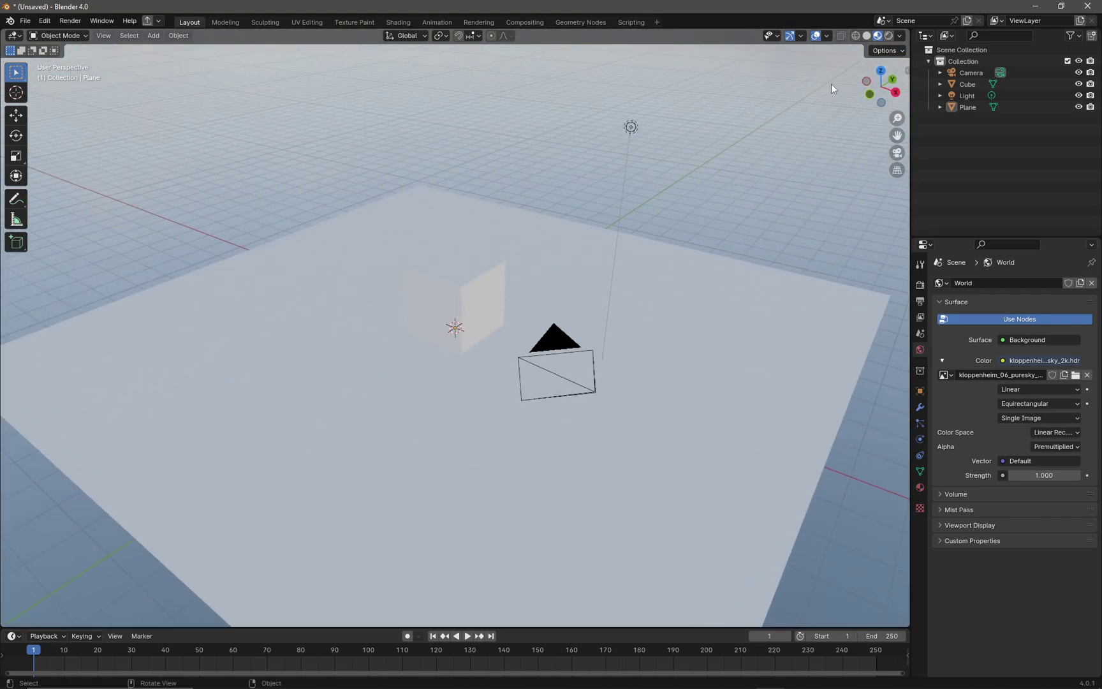
key("z")
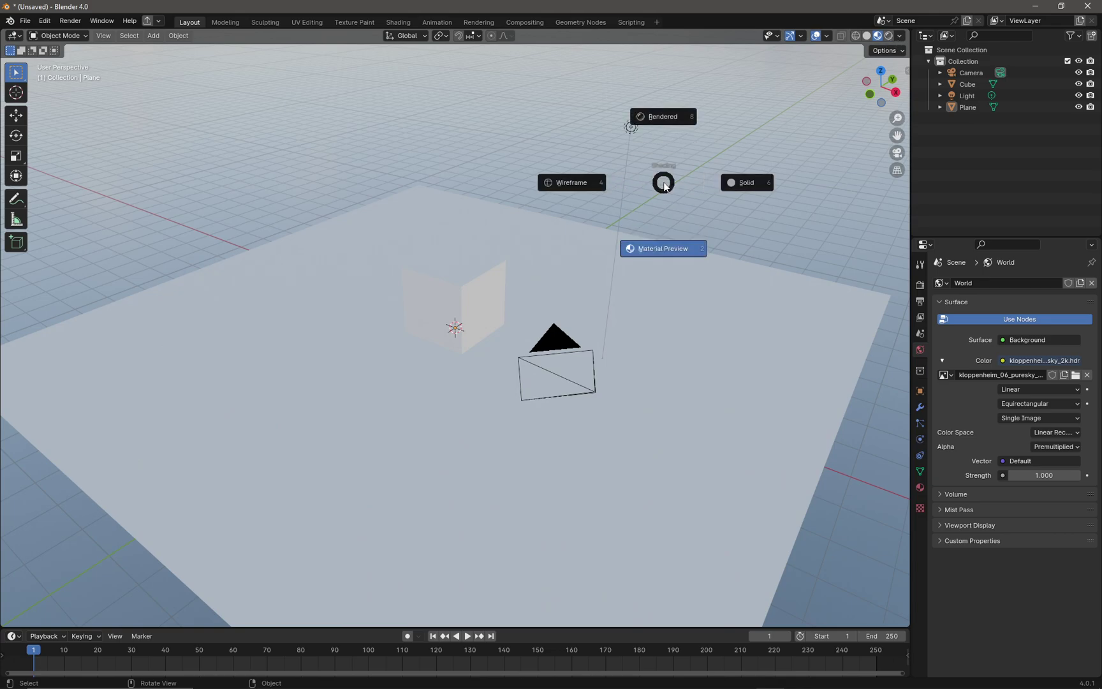
left_click(667, 116)
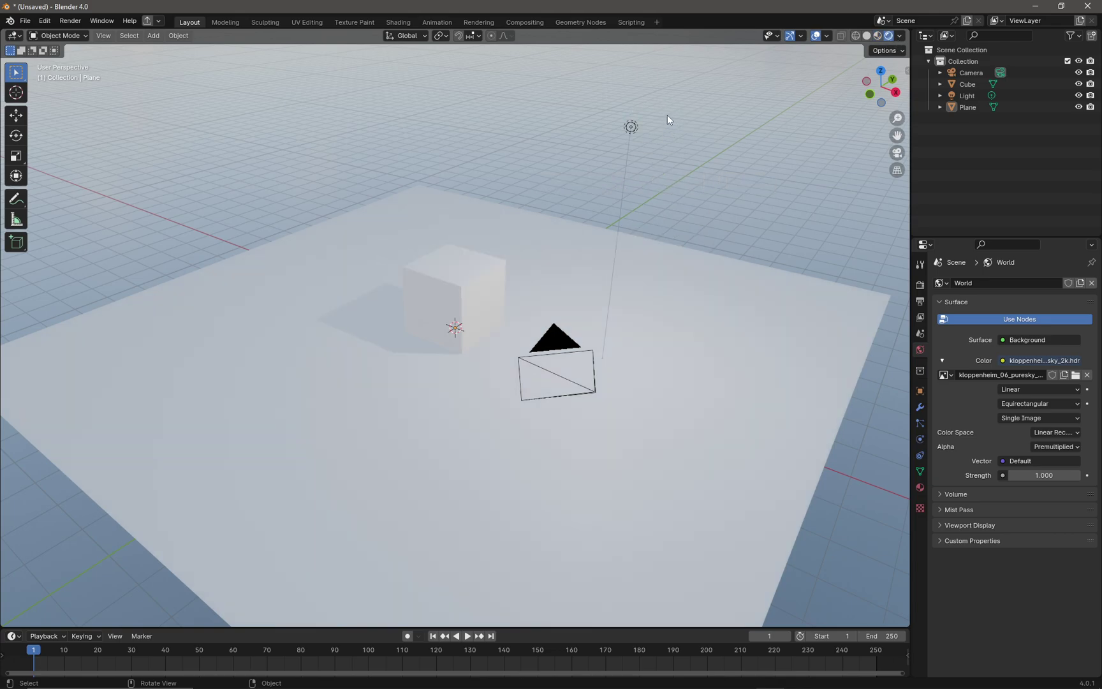
middle_click_drag(588, 159, 514, 190)
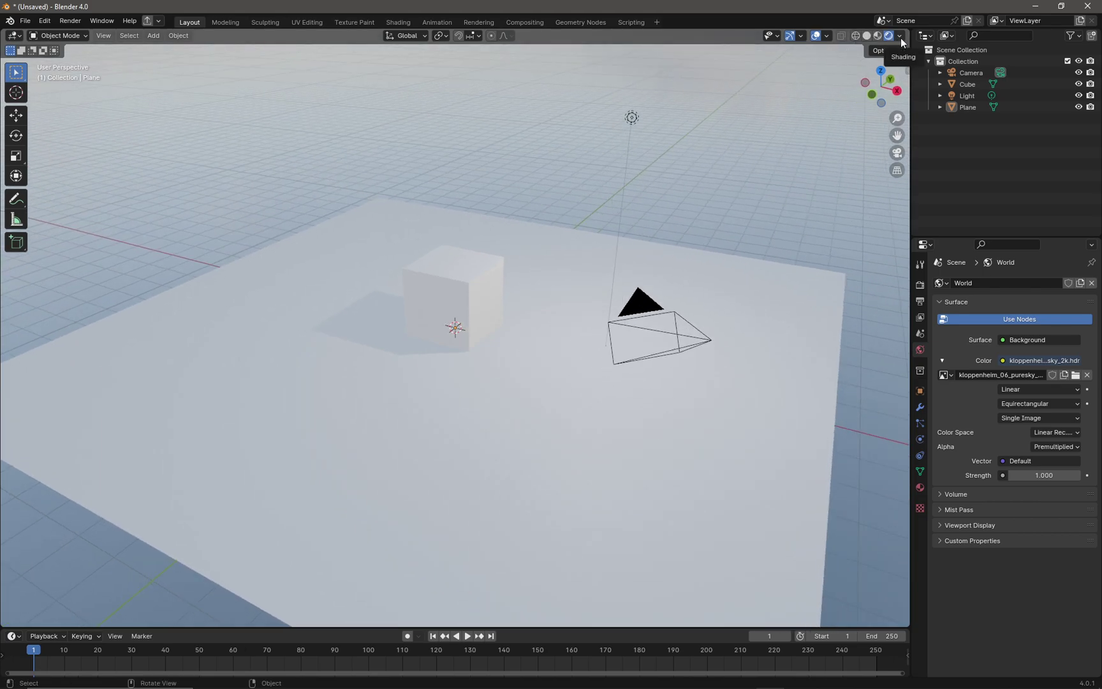
Delete the default light above the cube from the scene
left_click(632, 118)
key("x")
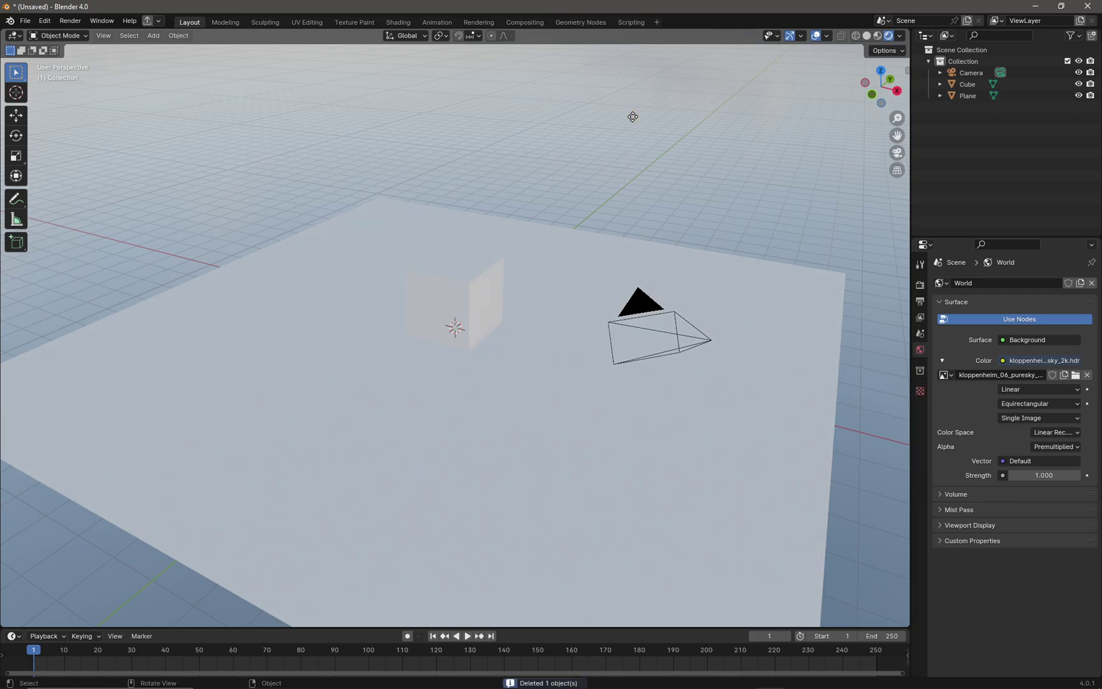
middle_click_drag(655, 132, 826, 87)
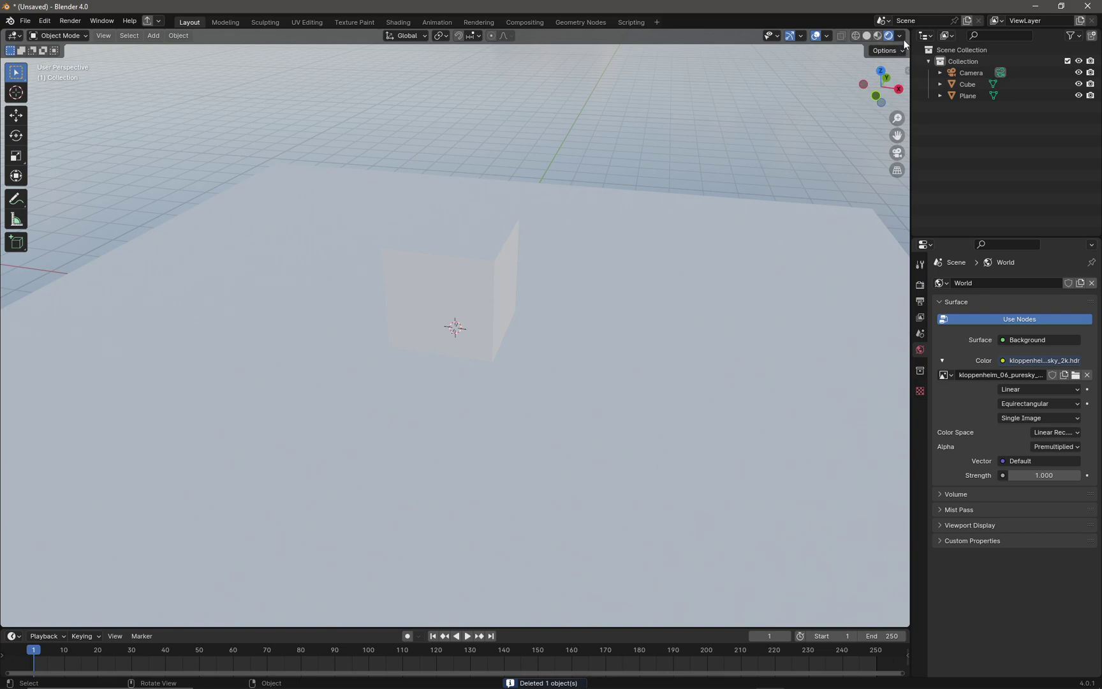
Set the render engine to Cycles and its device to GPU Compute
left_click(921, 286)
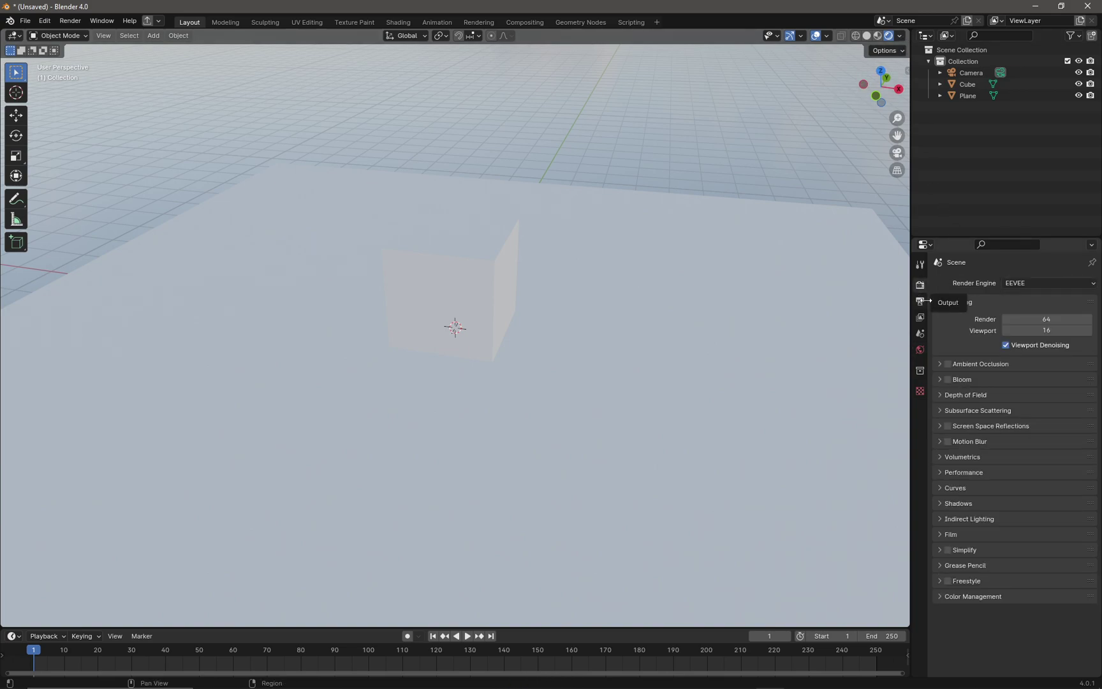
left_click(1036, 282)
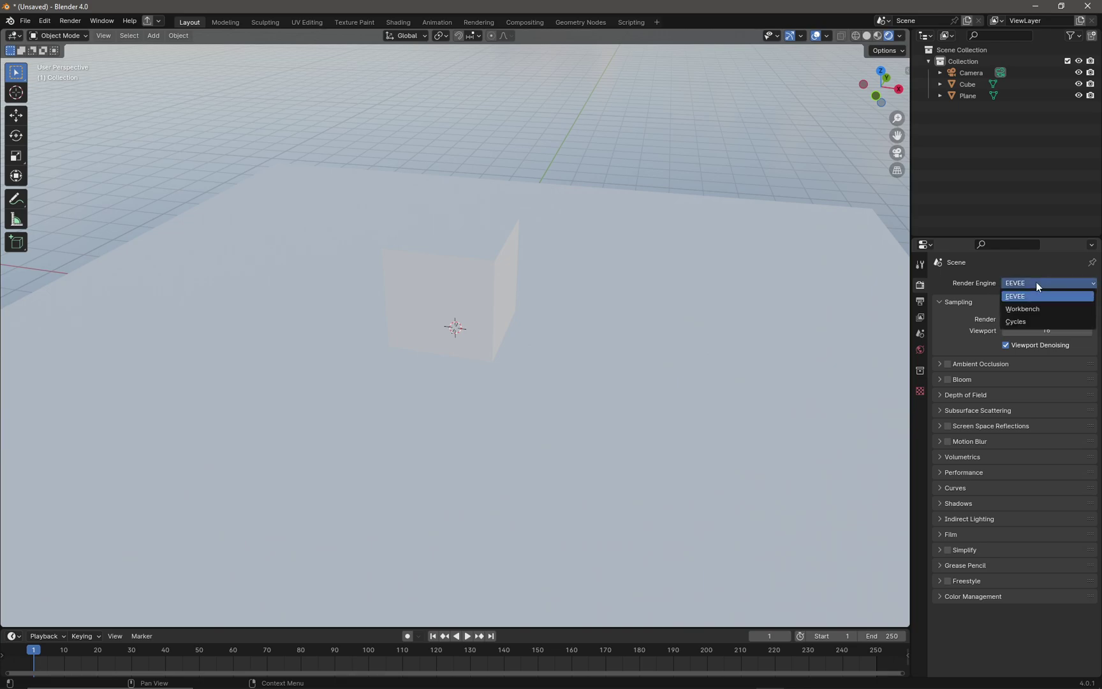
left_click(1026, 322)
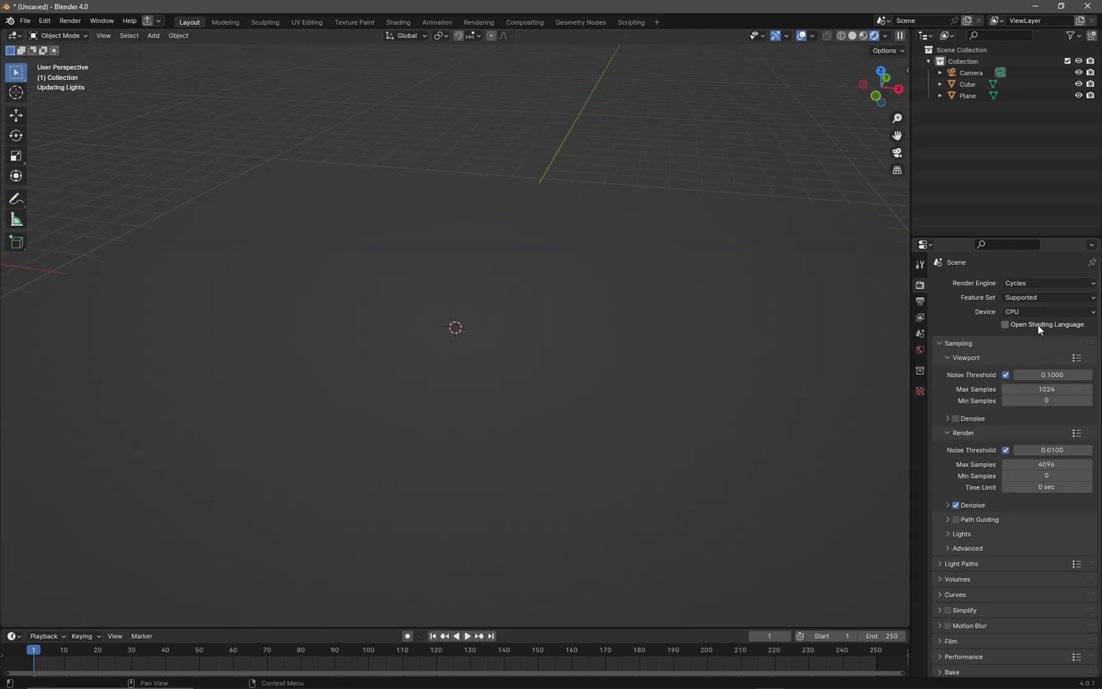
left_click(1078, 313)
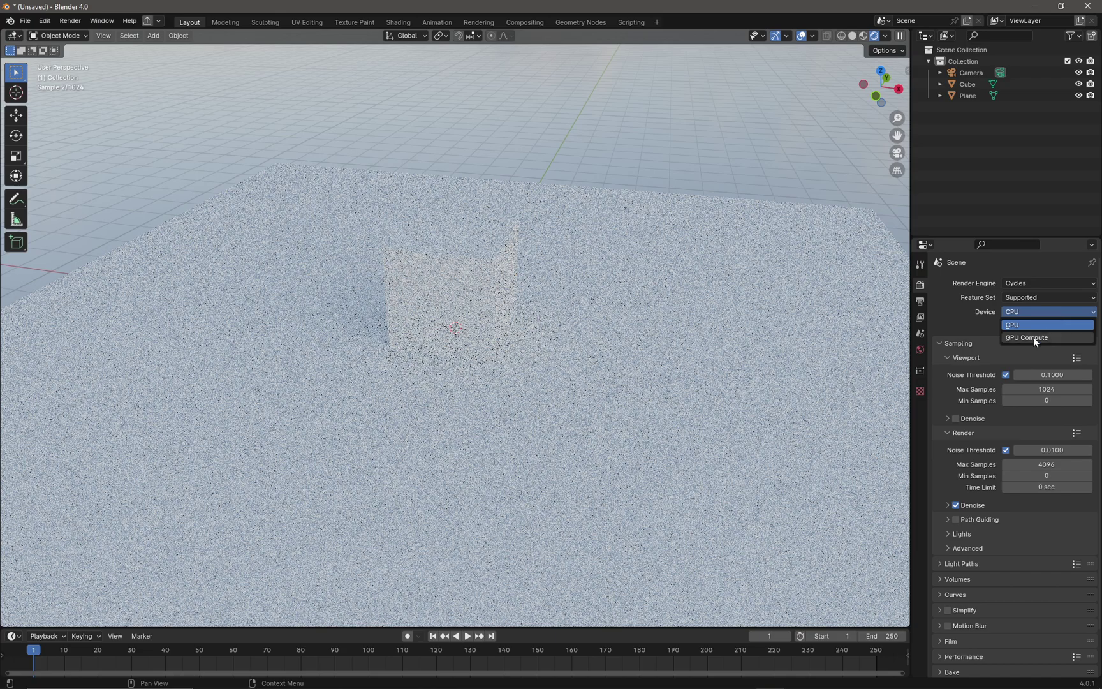
left_click(1033, 336)
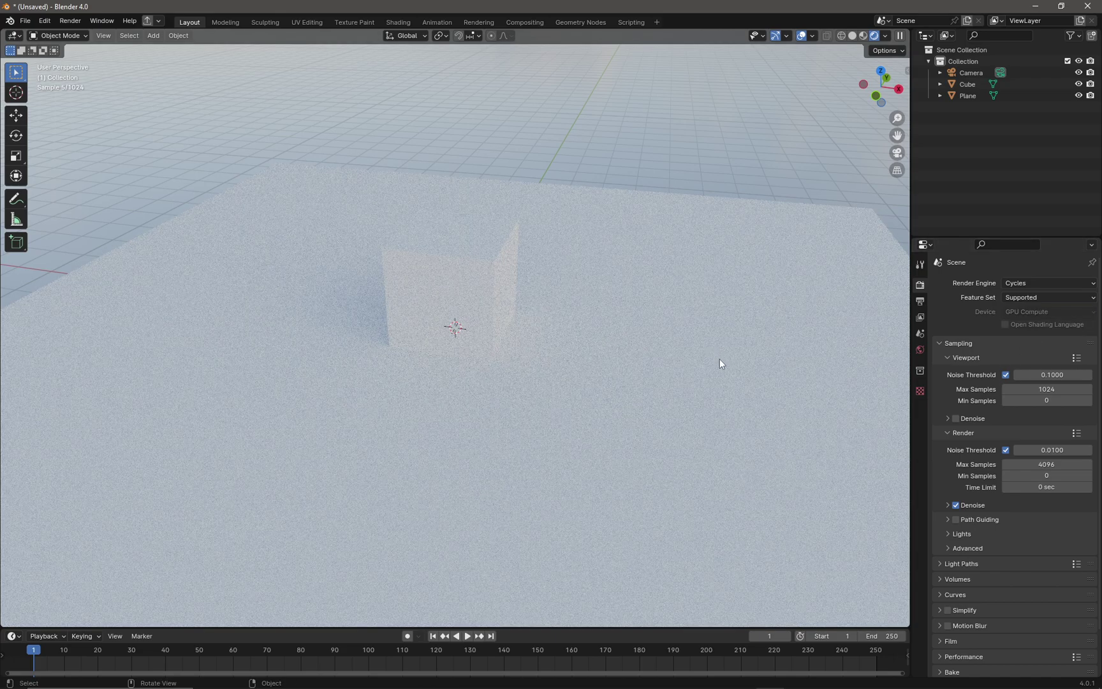
middle_click_drag(577, 337, 408, 319)
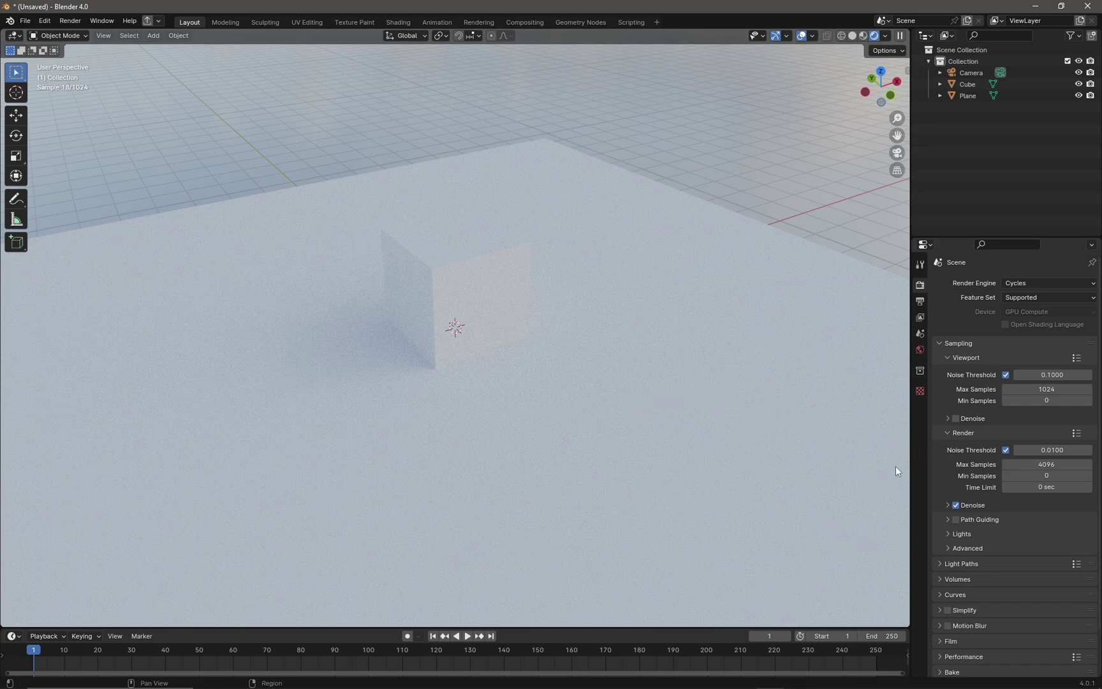
Enlarge the timeline area below the viewport and change it to the Shader Editor
left_click_drag(530, 628, 555, 435)
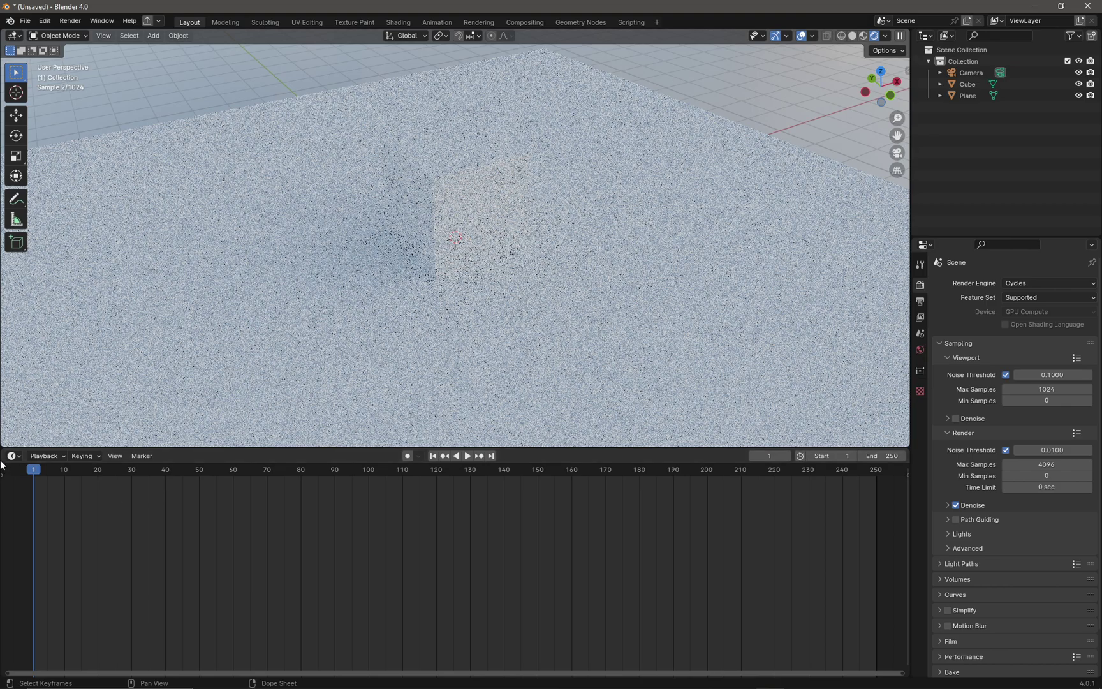
left_click(13, 456)
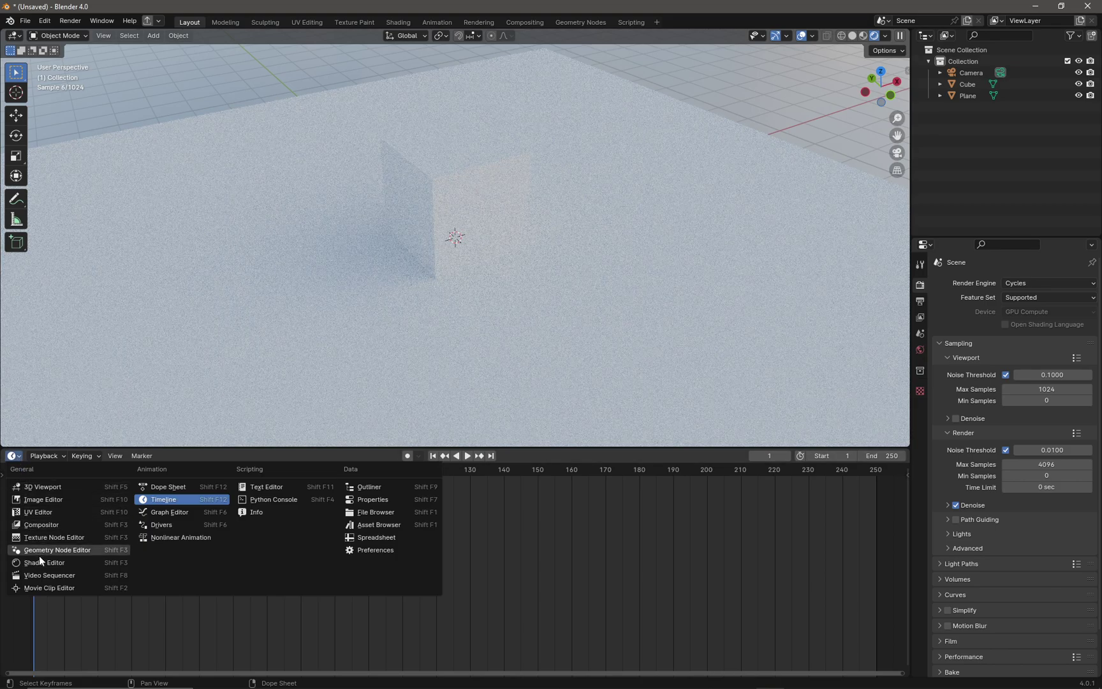
left_click(39, 557)
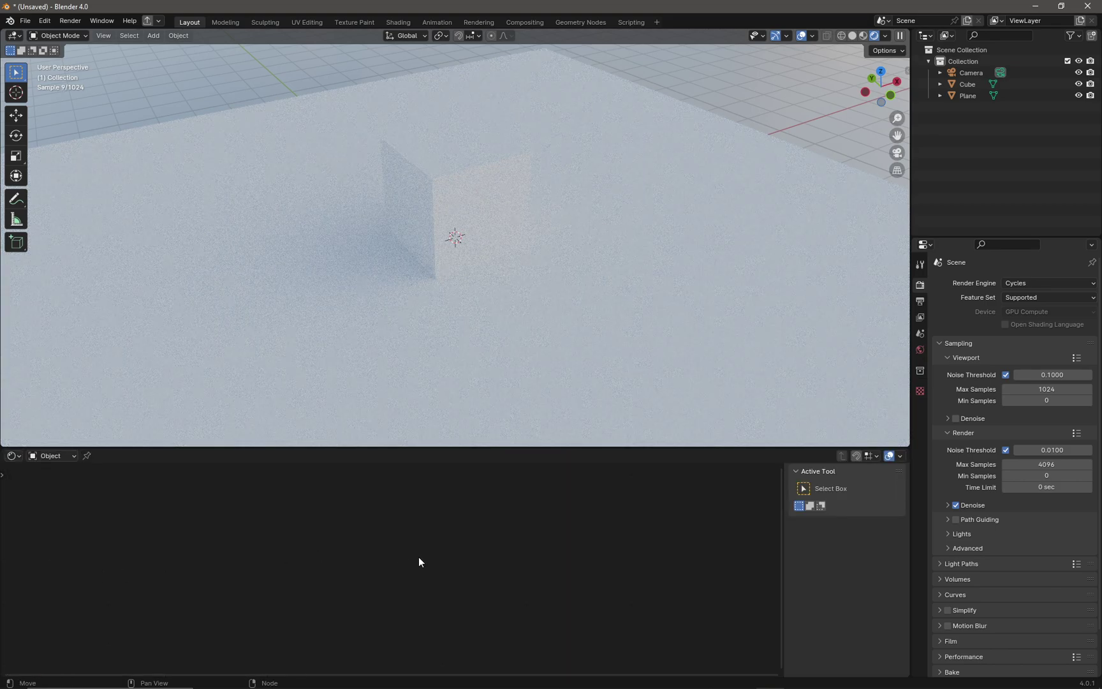
Switch the Shader Editor to the World shader type to show the environment lighting nodes
left_click(57, 458)
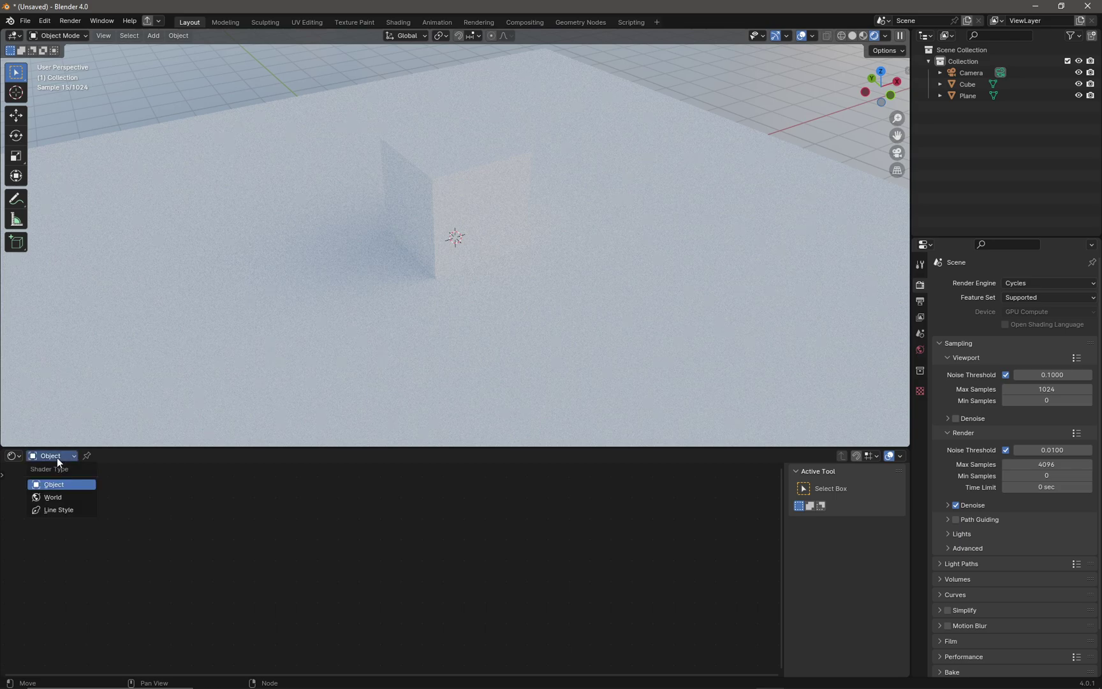
left_click(53, 497)
middle_click_drag(477, 572, 566, 551)
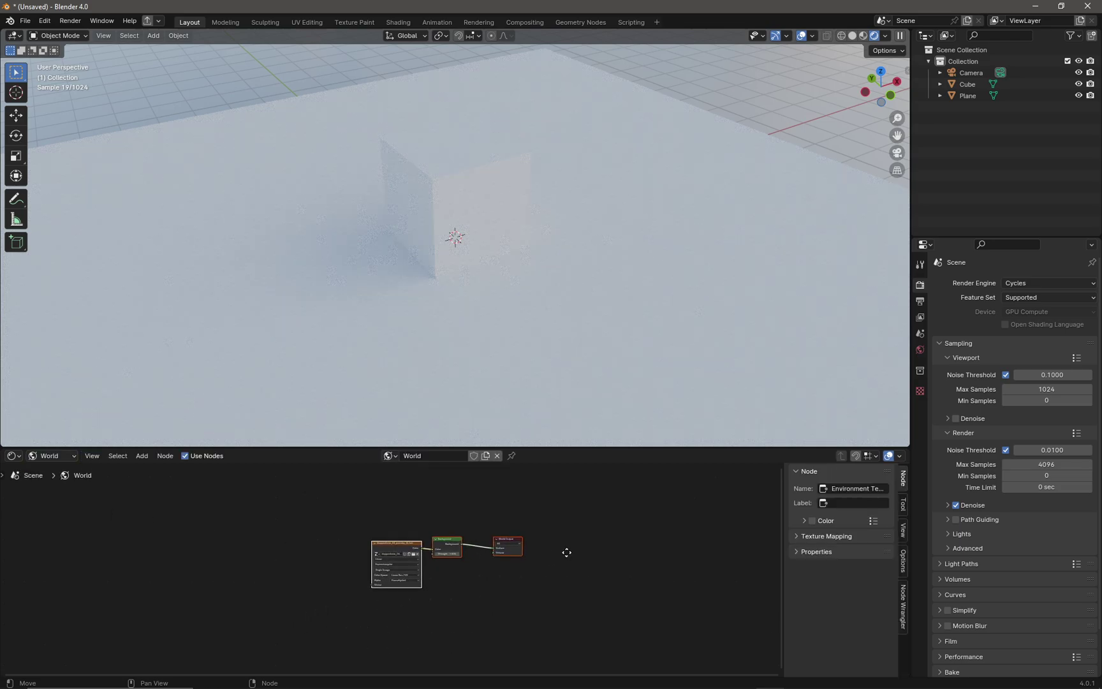
scroll(558, 567, "up", 4)
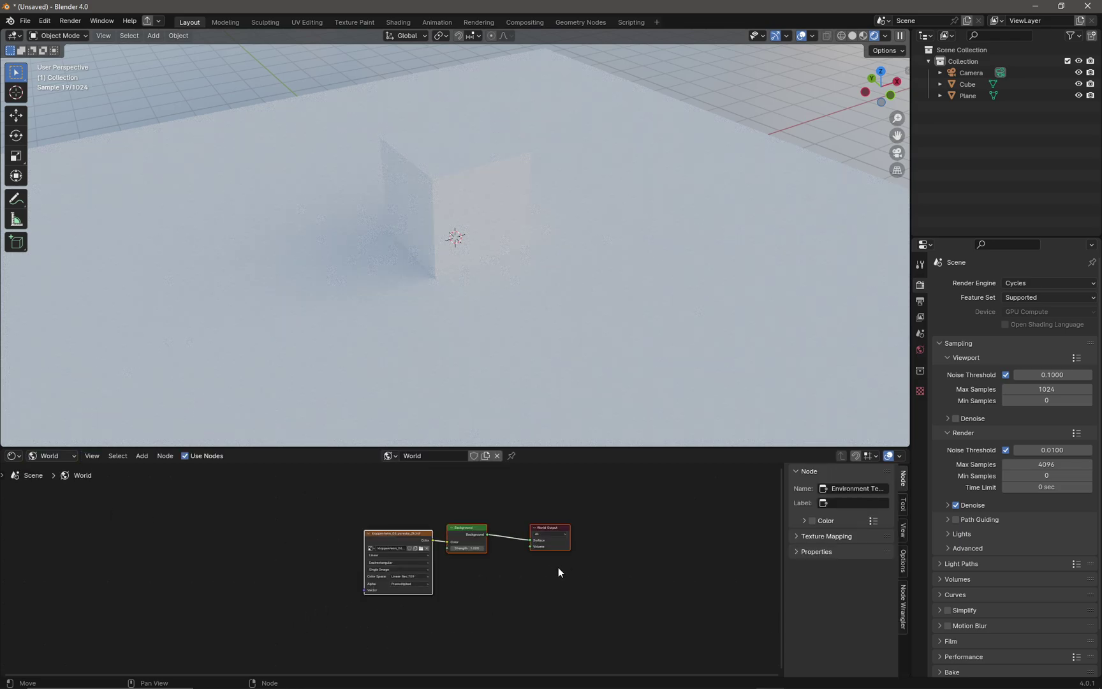
Replace the Environment Texture node's image with kloofendal_48d_partly_cloudy_puresky_2k.hdr from the HDRI folder
left_click(388, 525)
left_click(408, 550)
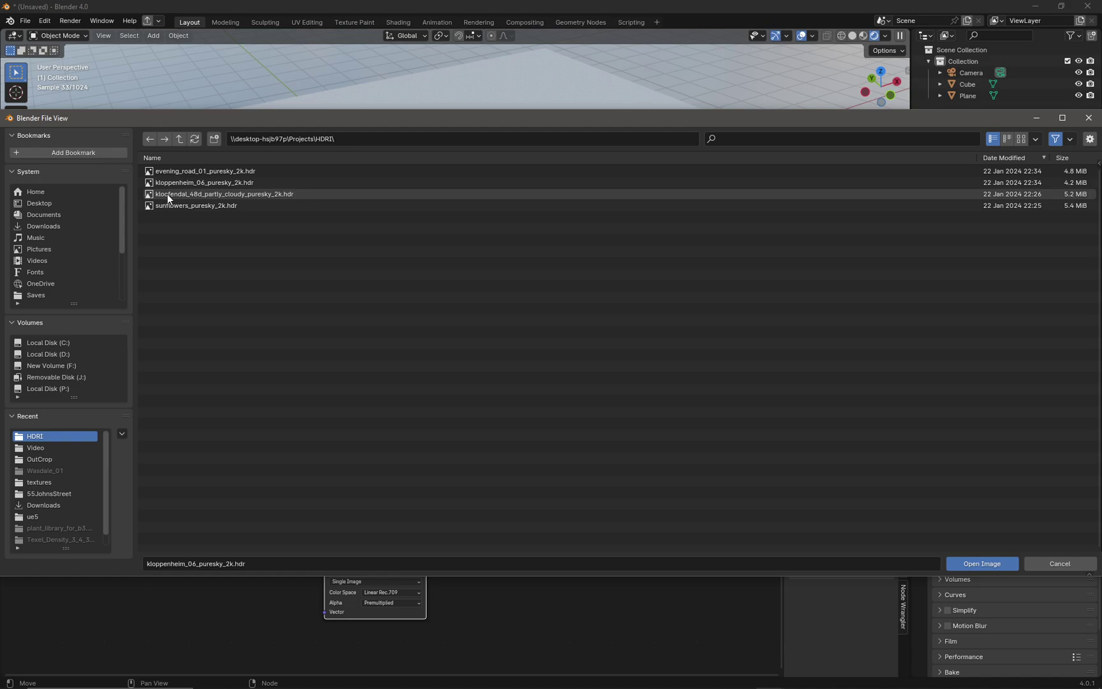
left_click(168, 194)
key("Escape")
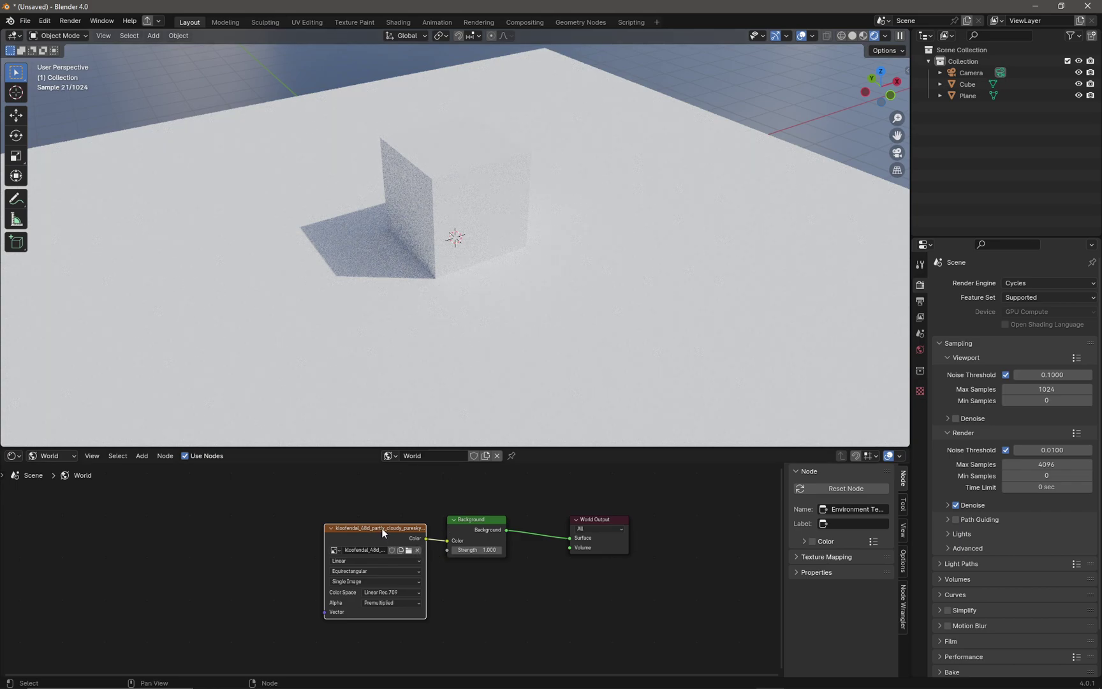
Add linked Texture Coordinate and Mapping nodes before the environment texture and set the mapping's Z rotation to about -43.4°
left_click_drag(382, 532, 363, 534)
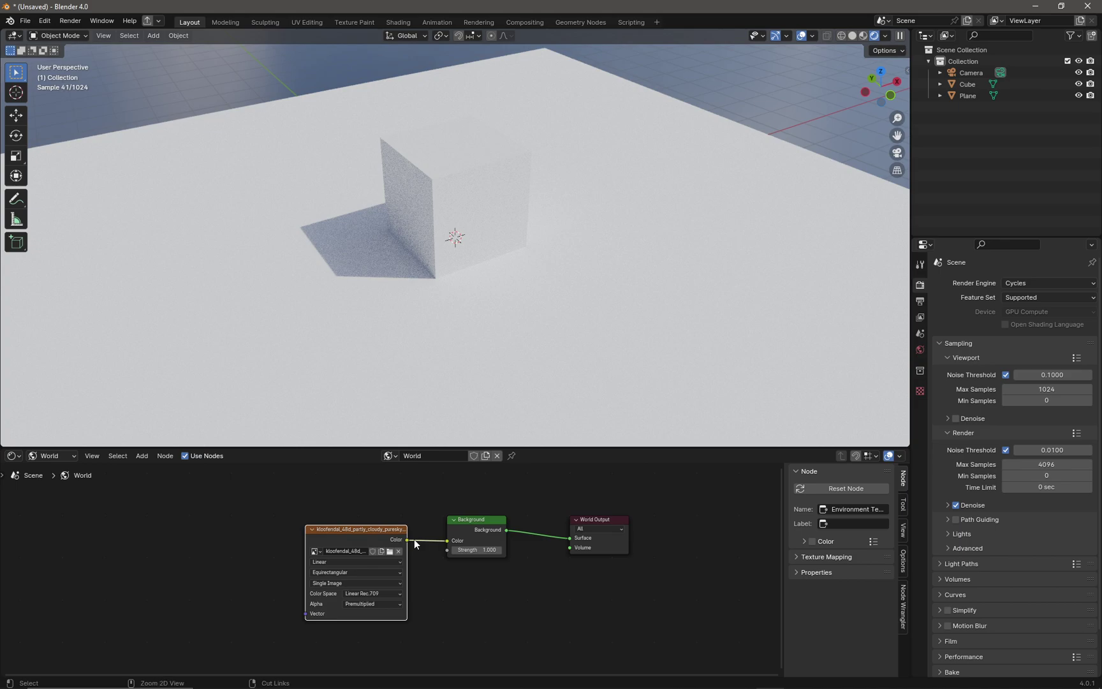
key("ctrl+t")
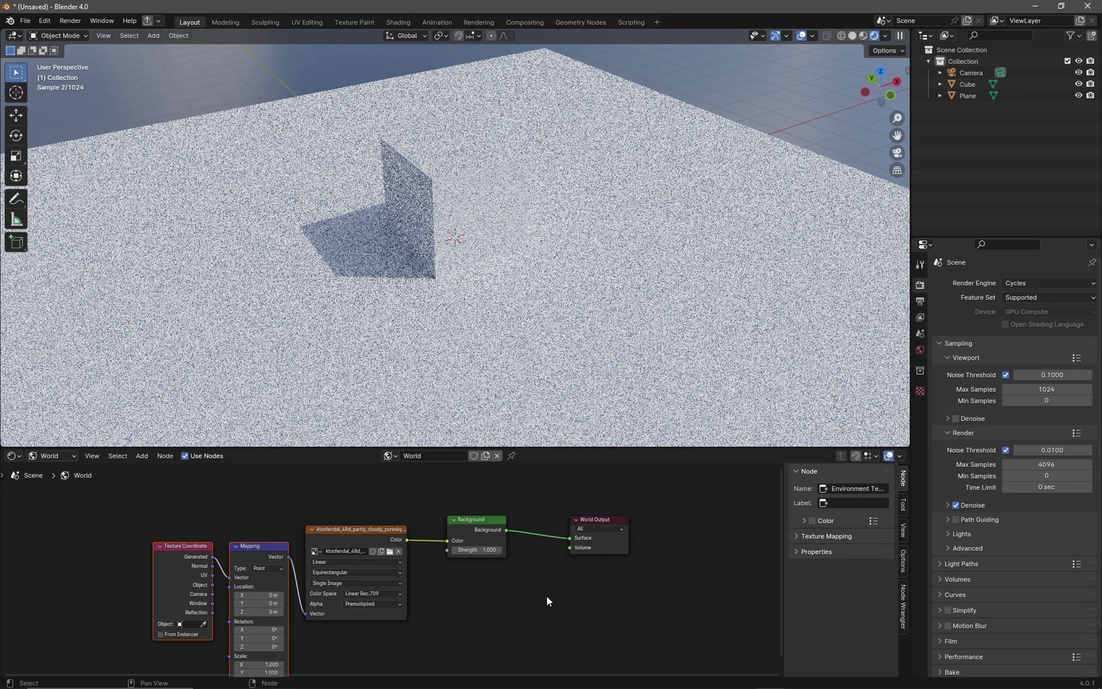
key("Home")
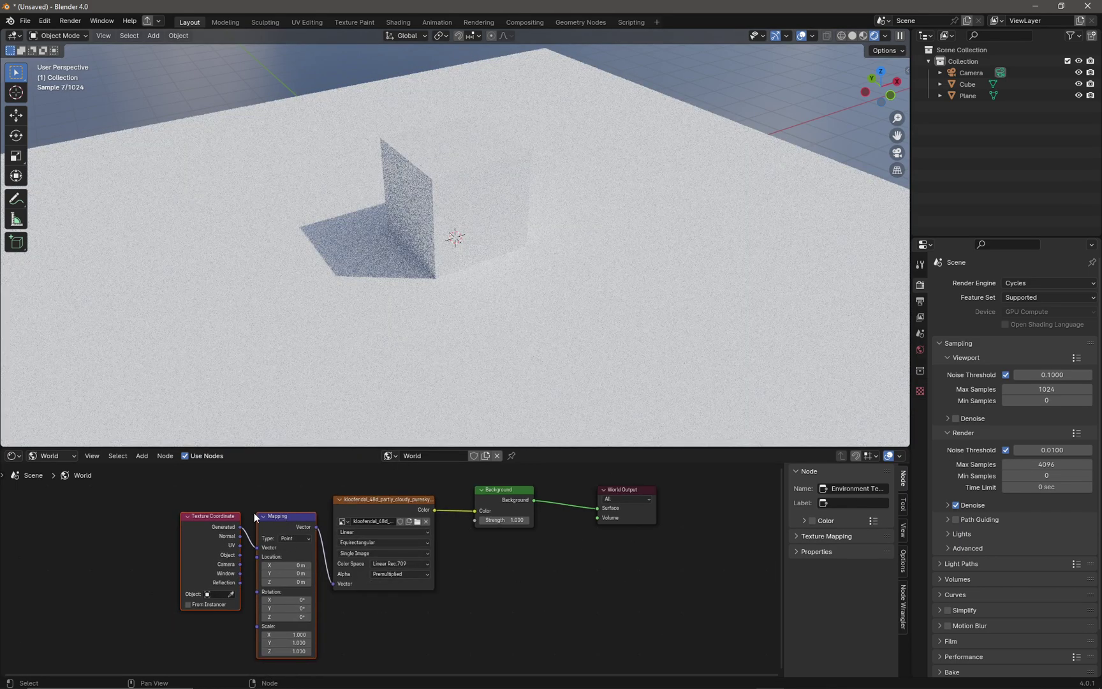
left_click_drag(298, 616, 181, 616)
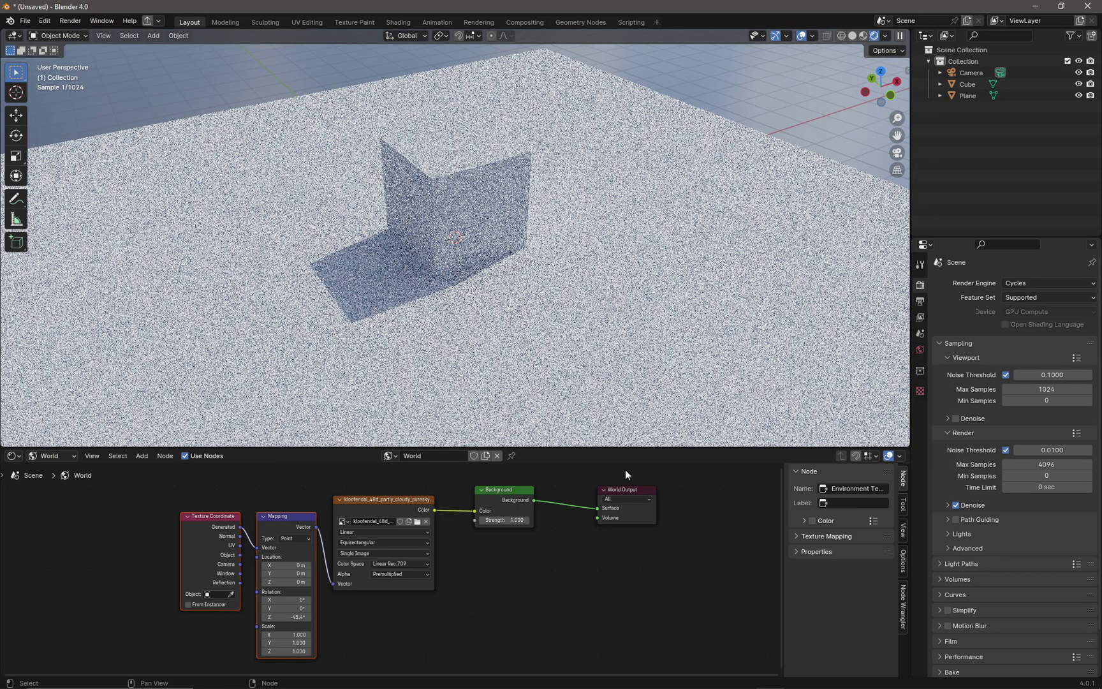